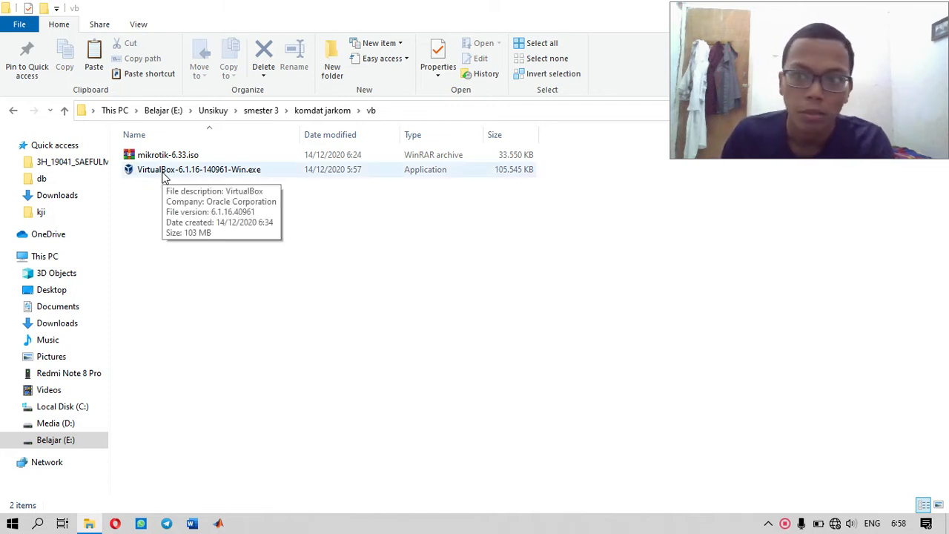
Install VirtualBox from VirtualBox-6.1.16-140961-Win.exe with the default setup options, and open VirtualBox Manager when setup finishes.
{"action": "double_click", "coordinate": [164, 177]}
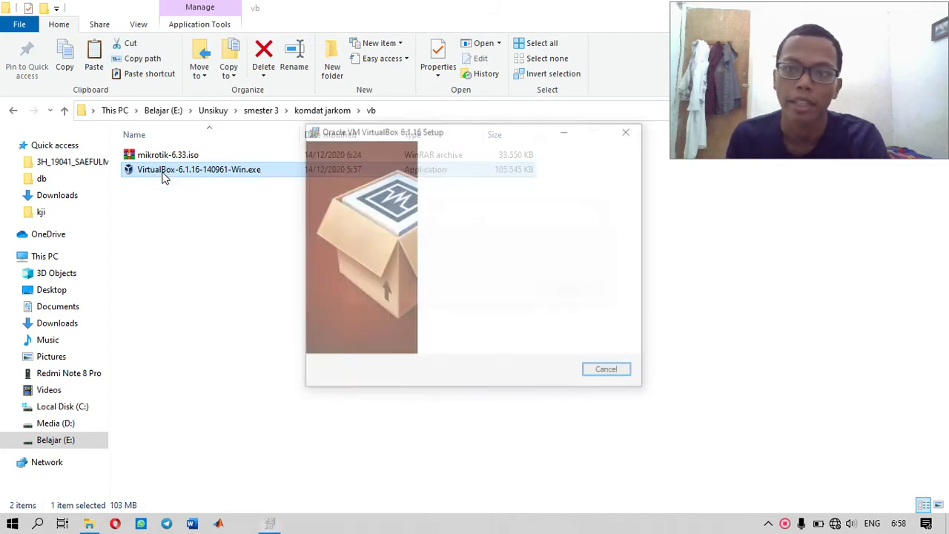
{"action": "key", "text": "Return"}
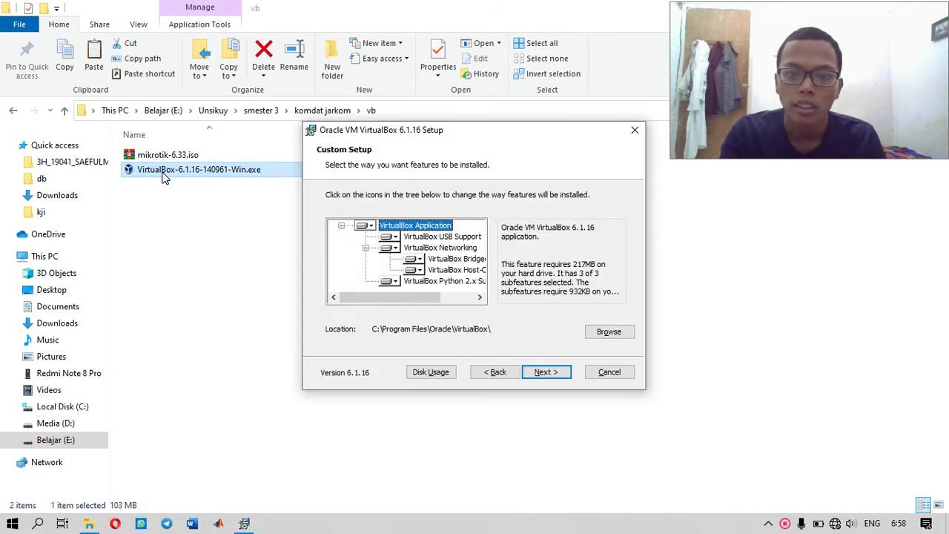
{"action": "key", "text": "Return"}
{"action": "key", "text": "Return"}
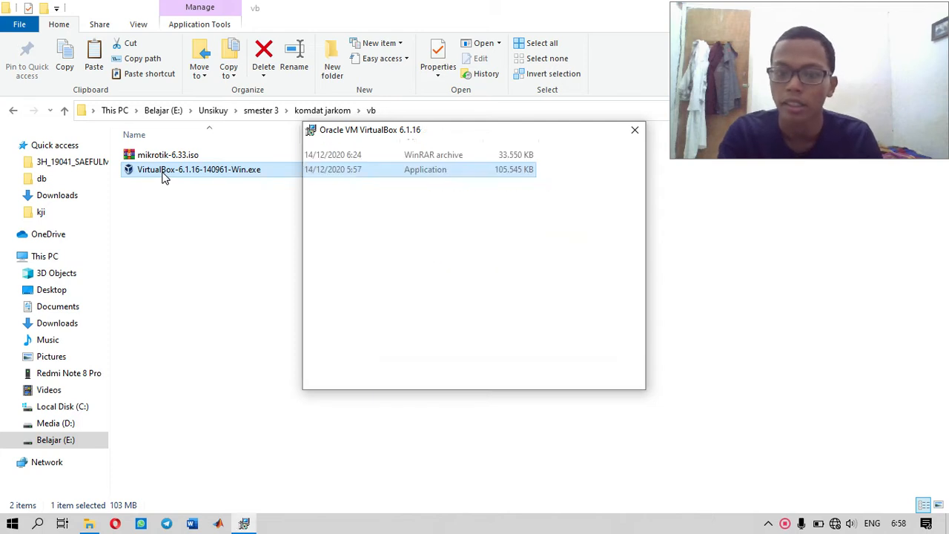
{"action": "key", "text": "Return"}
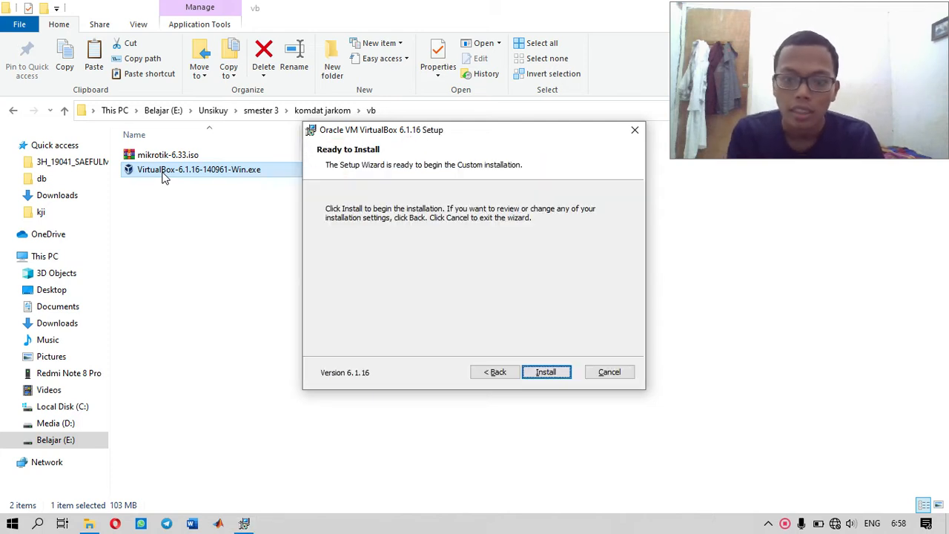
{"action": "key", "text": "Return"}
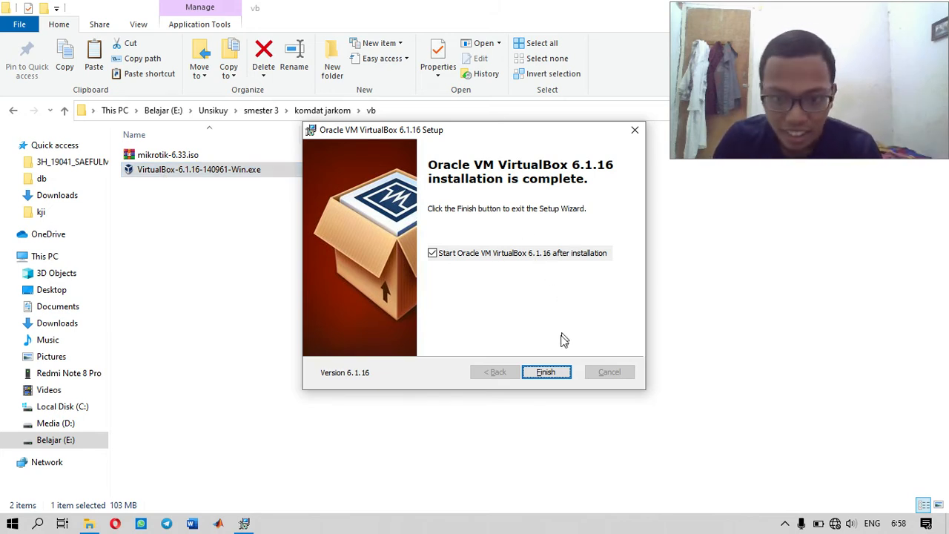
{"action": "left_click", "coordinate": [548, 373]}
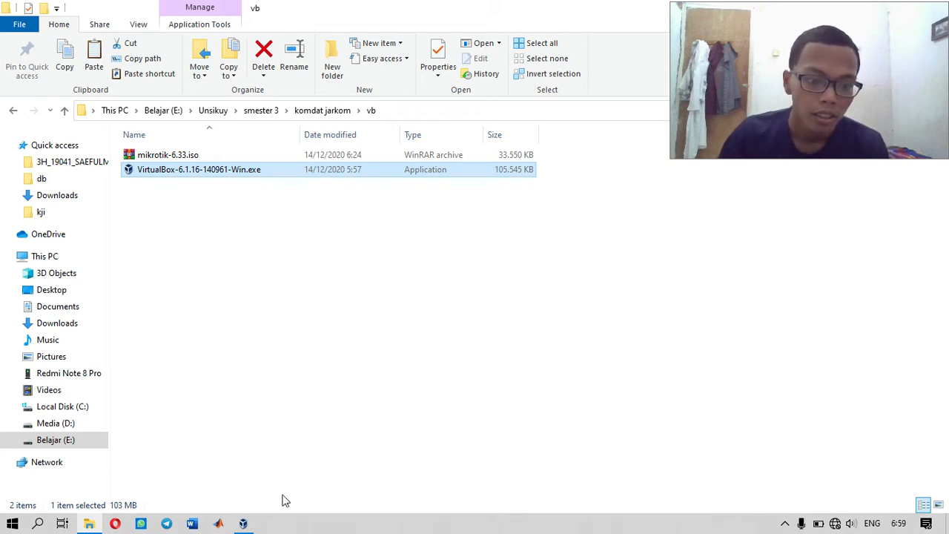
{"action": "left_click", "coordinate": [243, 523]}
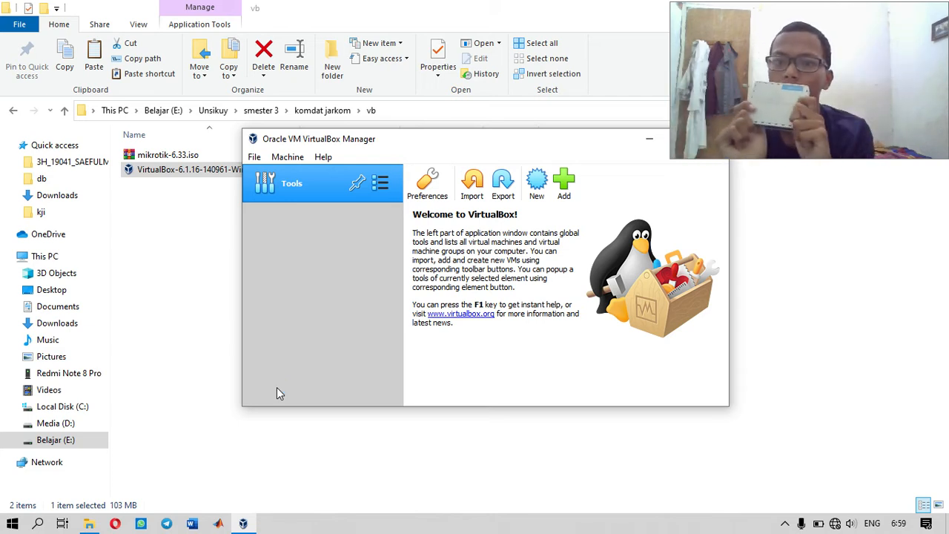
Start a new virtual machine named mikrotik with type Linux and version Other Linux (32-bit).
{"action": "left_click", "coordinate": [535, 188]}
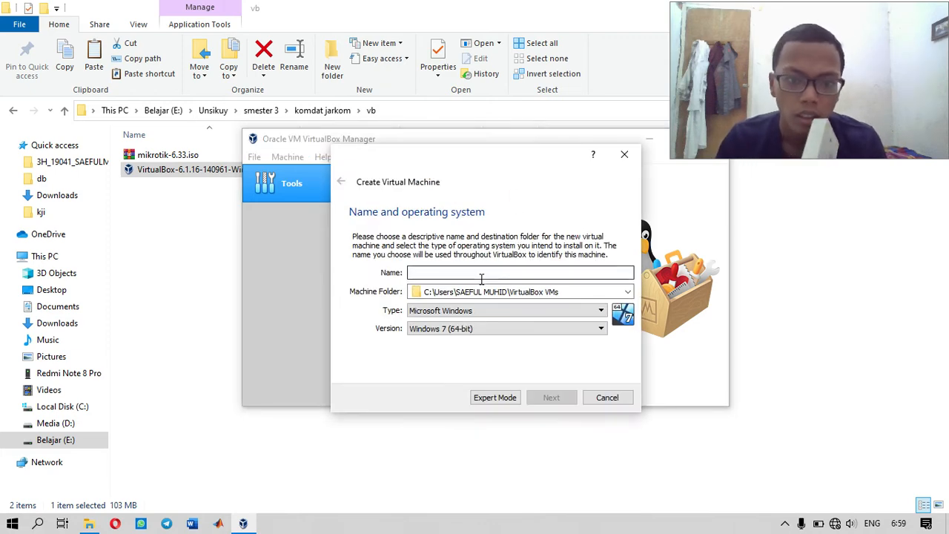
{"action": "type", "text": "mikro"}
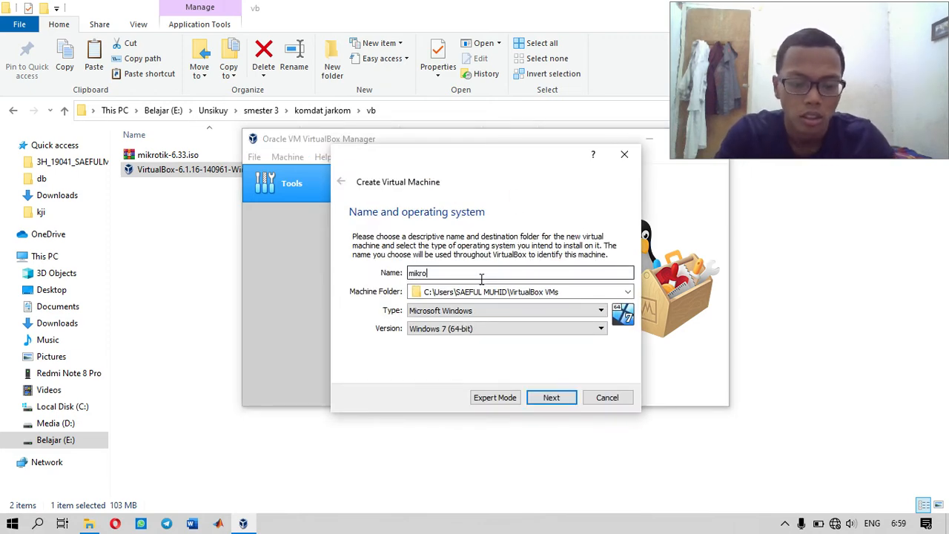
{"action": "type", "text": "tik"}
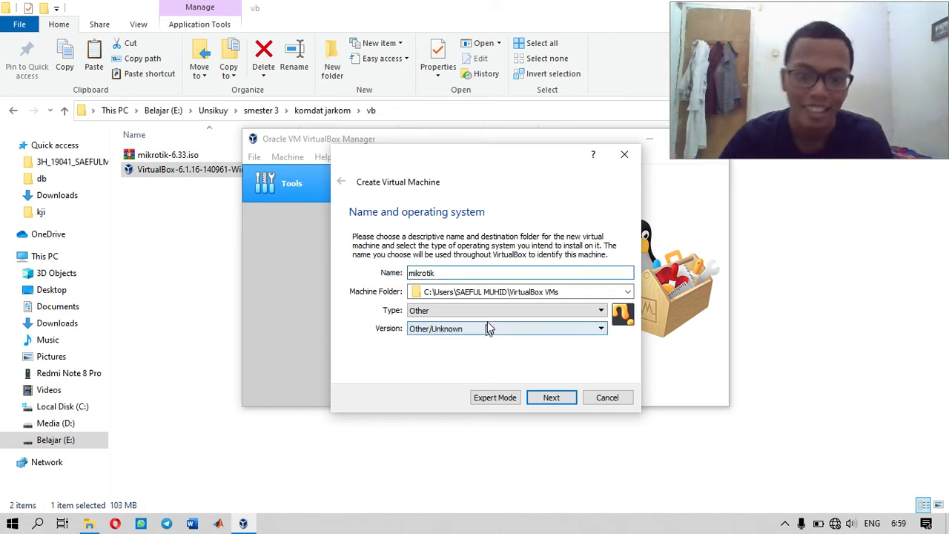
{"action": "left_click", "coordinate": [494, 312]}
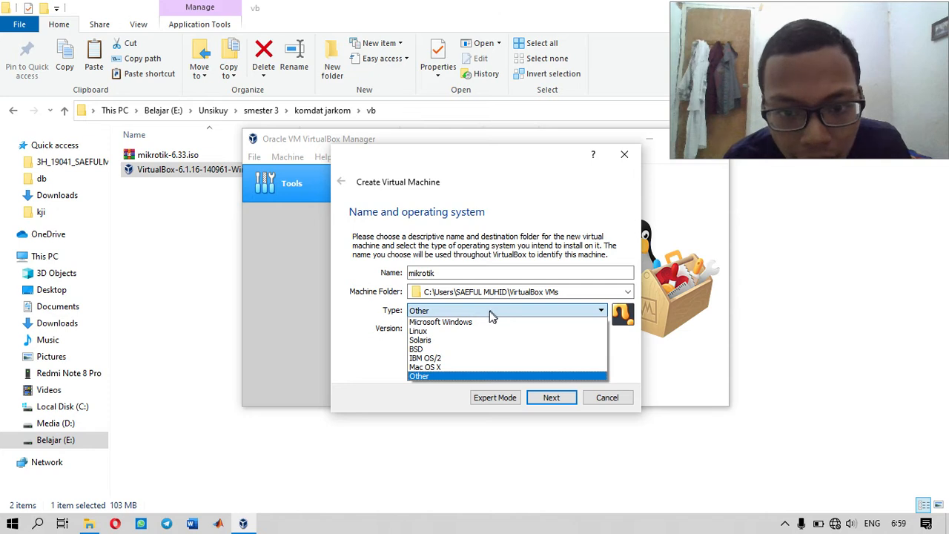
{"action": "left_click", "coordinate": [465, 331]}
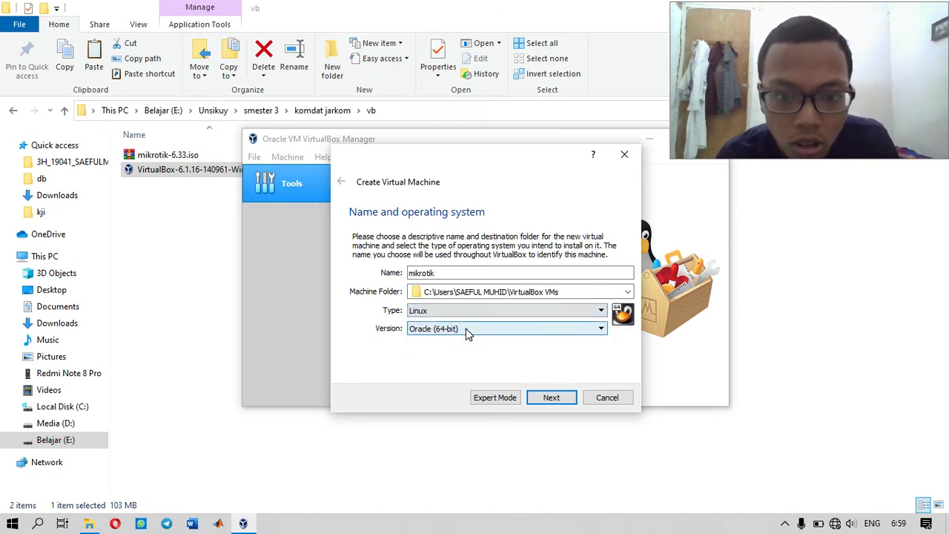
{"action": "left_click", "coordinate": [467, 332]}
{"action": "scroll", "coordinate": [469, 352], "scroll_direction": "down", "scroll_amount": 4}
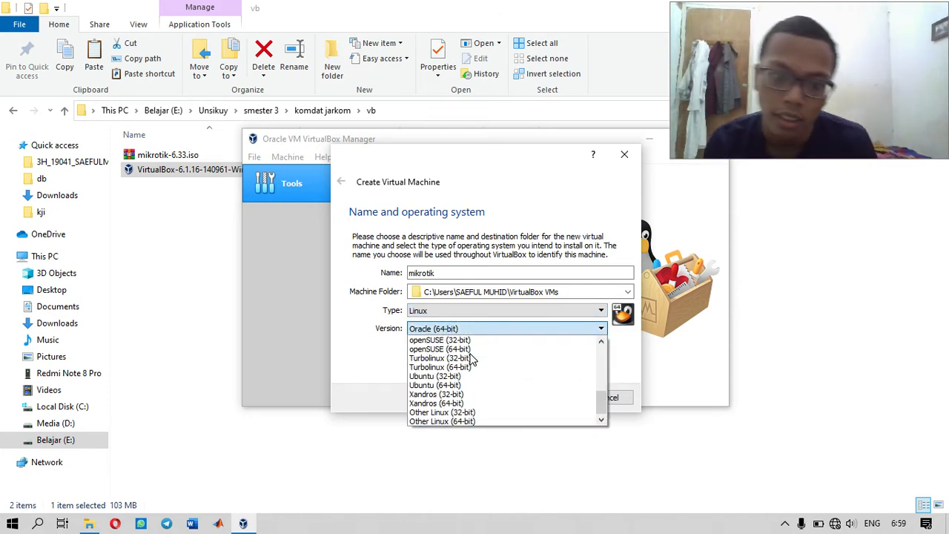
{"action": "left_click", "coordinate": [458, 412]}
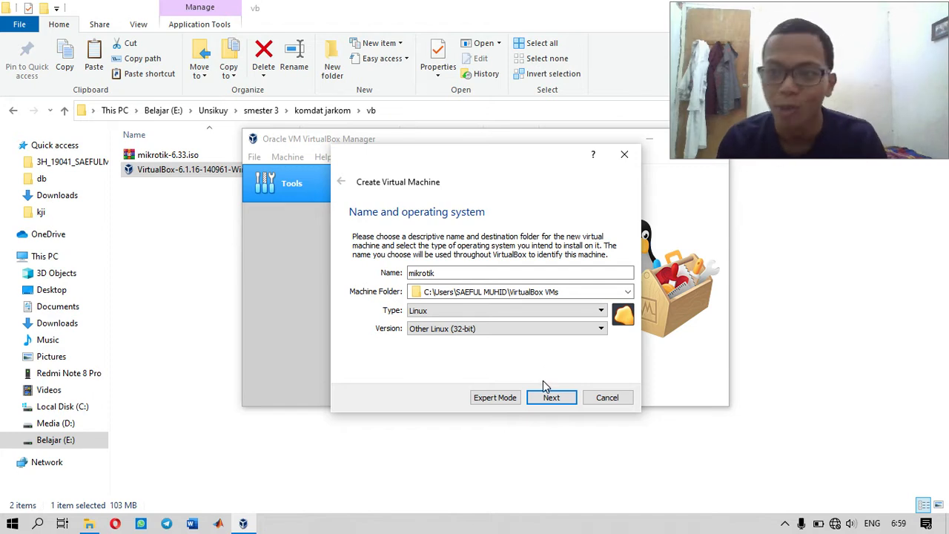
{"action": "left_click", "coordinate": [550, 398]}
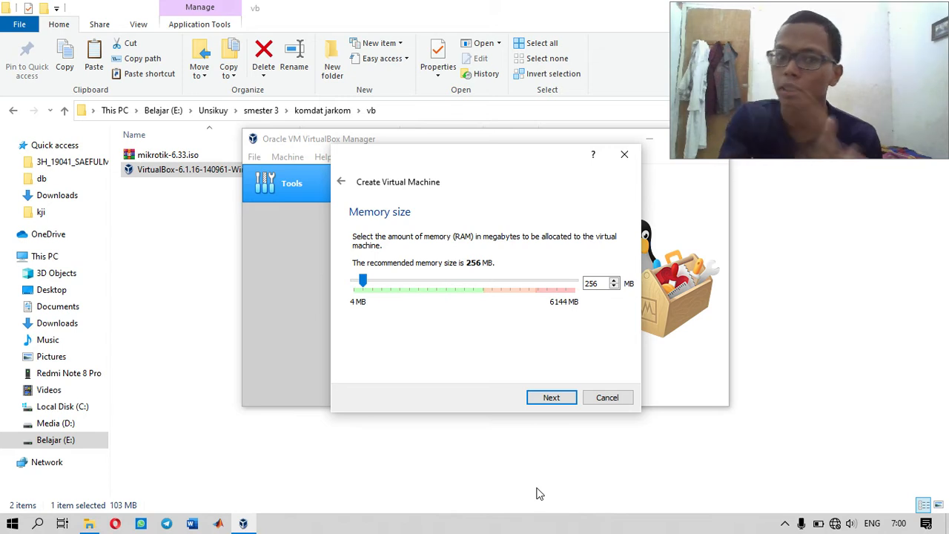
Accept 256 MB of memory and choose a new dynamically allocated virtual hard disk of type VHD.
{"action": "left_click", "coordinate": [562, 401]}
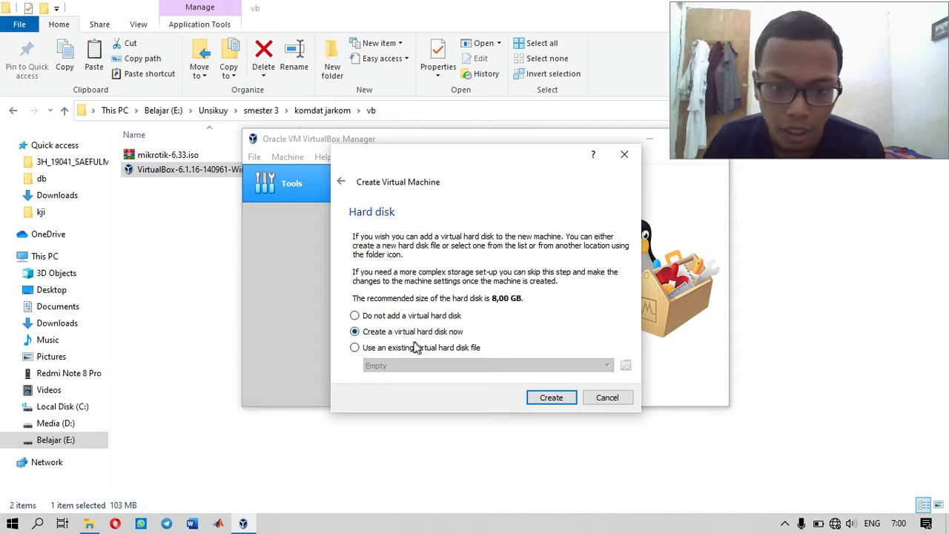
{"action": "left_click", "coordinate": [550, 399]}
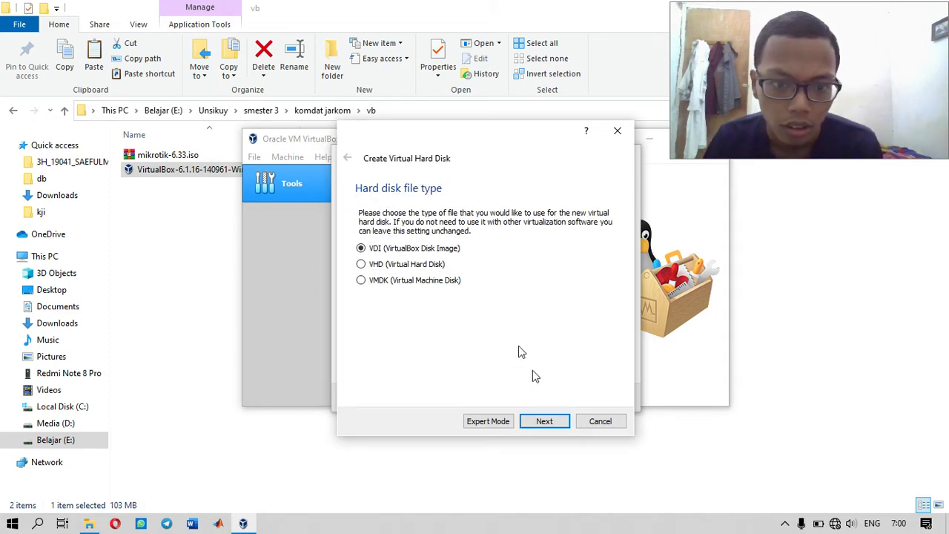
{"action": "left_click", "coordinate": [405, 266]}
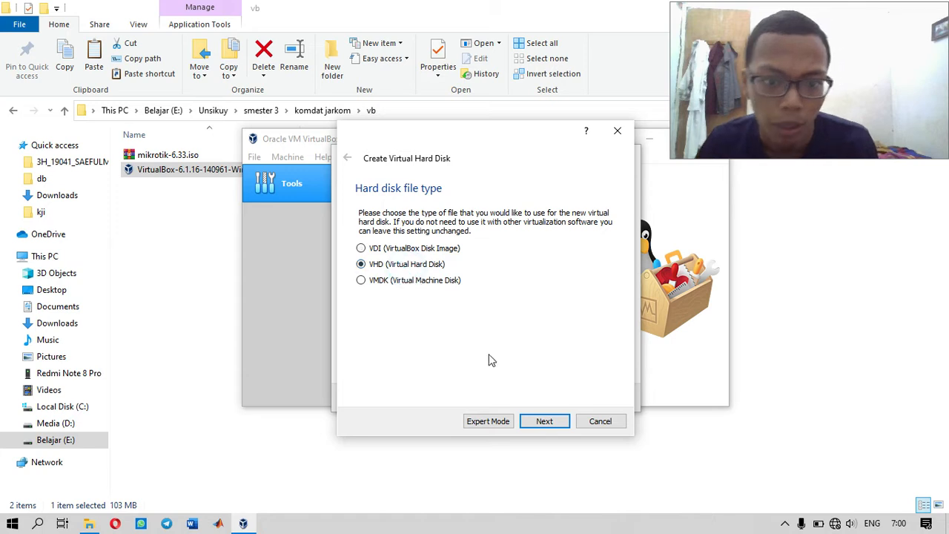
{"action": "left_click", "coordinate": [554, 424]}
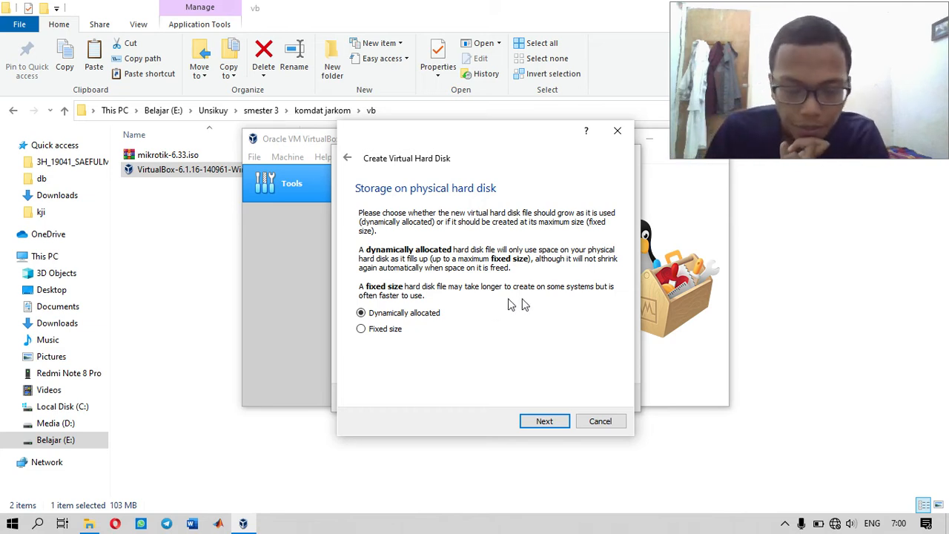
{"action": "left_click", "coordinate": [534, 420]}
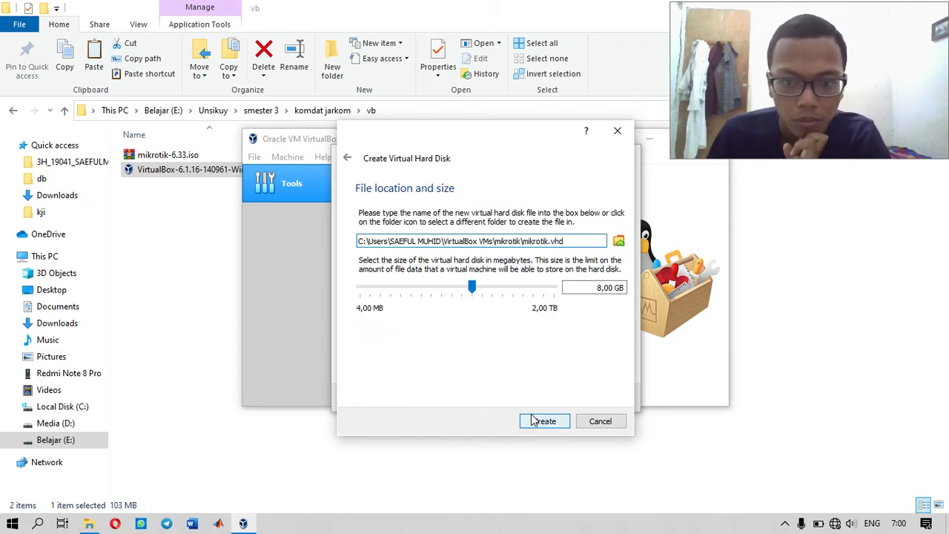
Create the 8 GB virtual hard disk as mikrotik.vhd in E:\Unsikuy\smester 3\komdat jarkom\vb.
{"action": "left_click", "coordinate": [620, 242]}
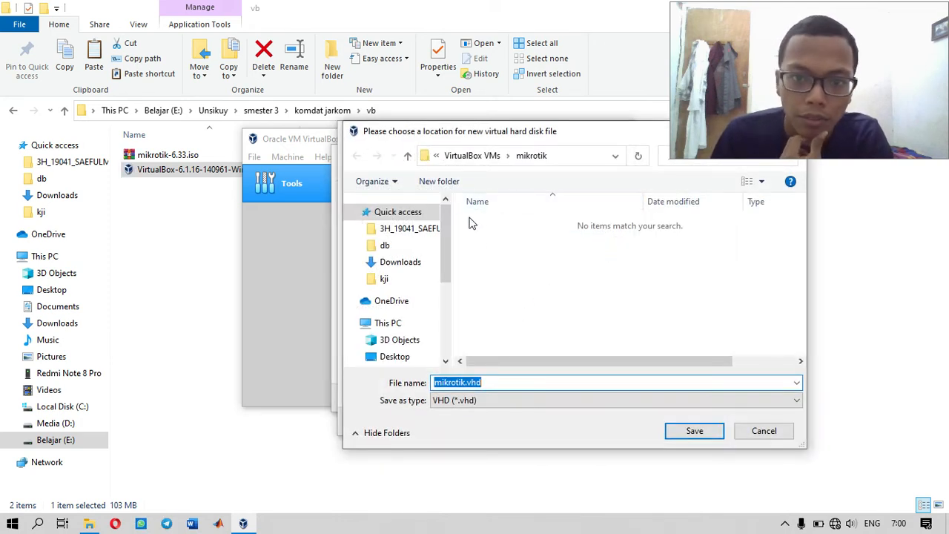
{"action": "scroll", "coordinate": [412, 338], "scroll_direction": "down", "scroll_amount": 3}
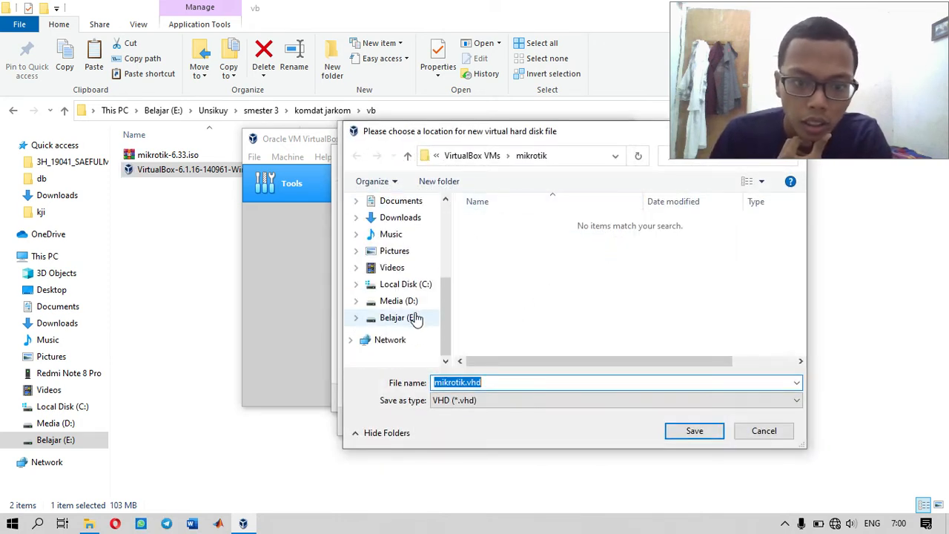
{"action": "left_click", "coordinate": [415, 317]}
{"action": "double_click", "coordinate": [500, 252]}
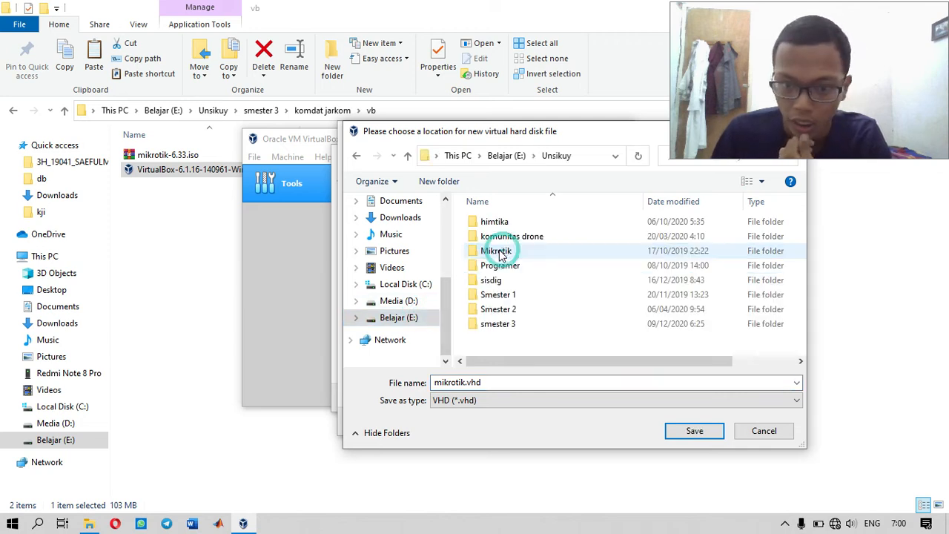
{"action": "double_click", "coordinate": [508, 323]}
{"action": "left_click", "coordinate": [508, 280]}
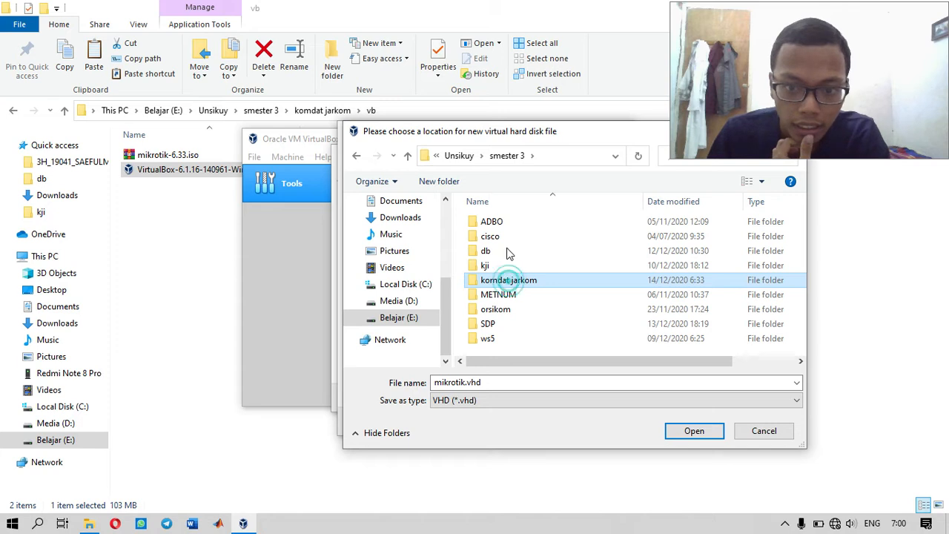
{"action": "double_click", "coordinate": [509, 280]}
{"action": "left_click", "coordinate": [508, 223]}
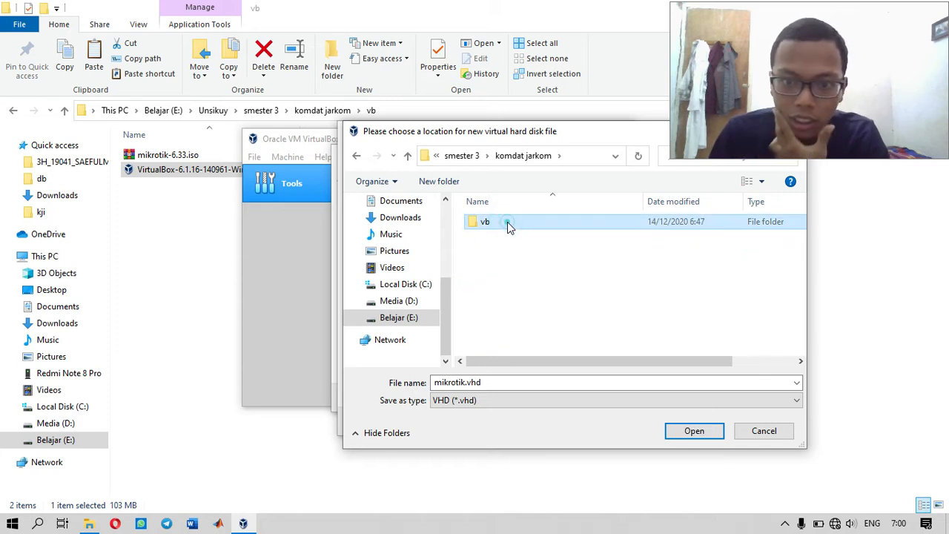
{"action": "double_click", "coordinate": [509, 223]}
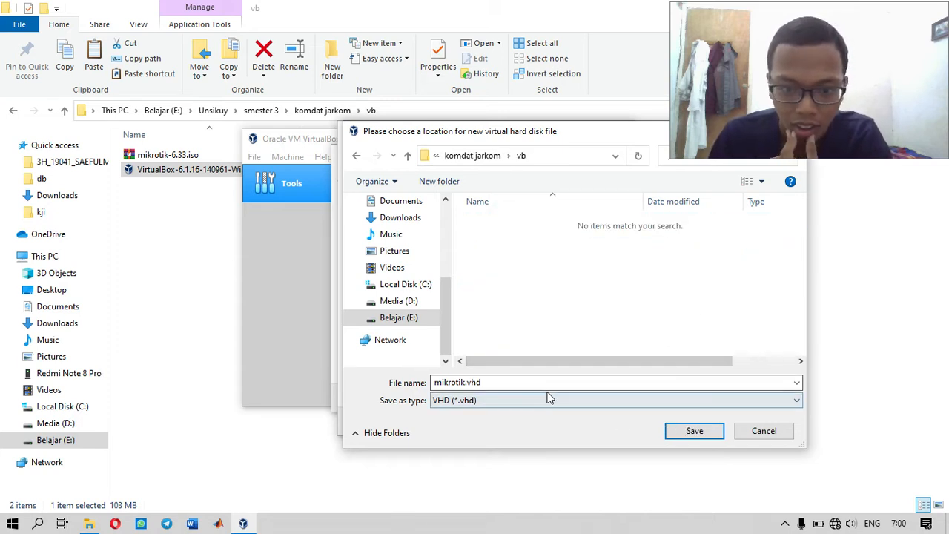
{"action": "left_click", "coordinate": [713, 433]}
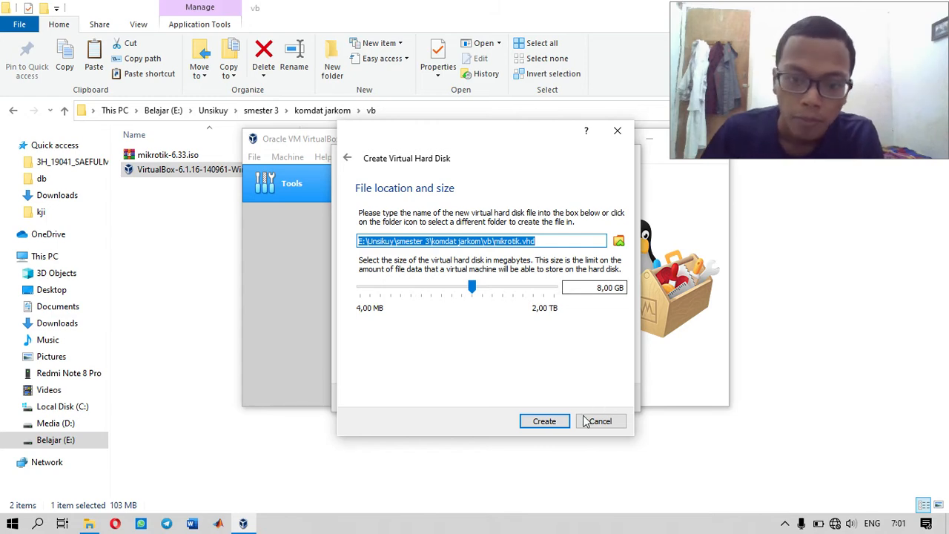
{"action": "left_click", "coordinate": [544, 421]}
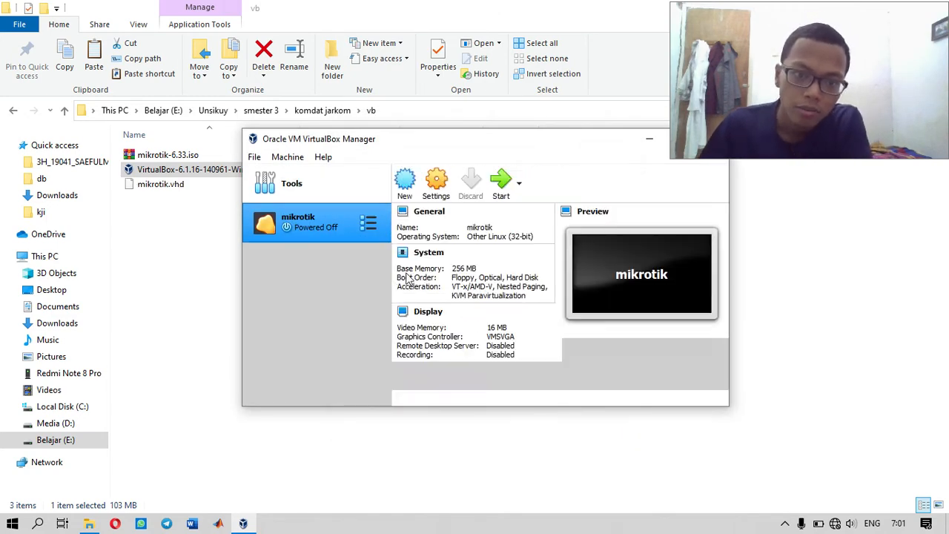
Start the mikrotik virtual machine with mikrotik-6.33.iso added as its start-up disk.
{"action": "left_click", "coordinate": [500, 183]}
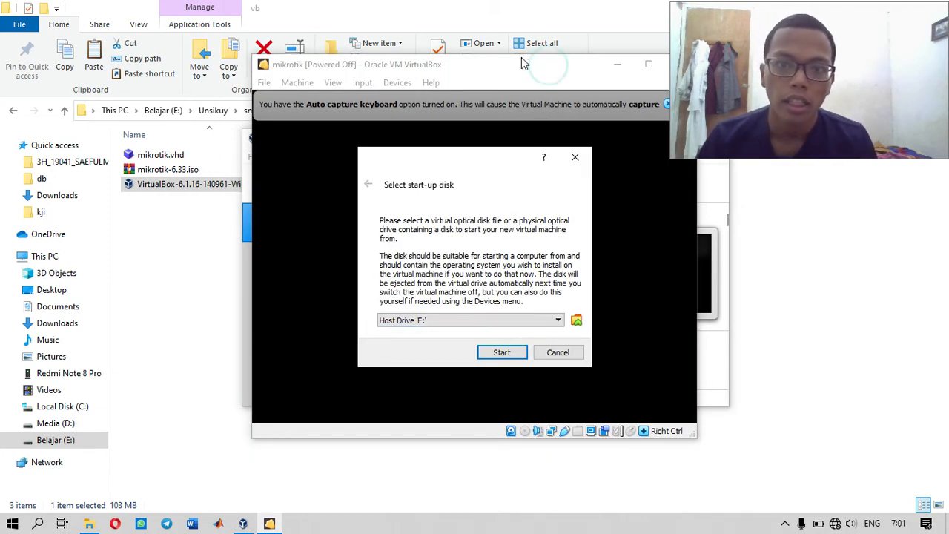
{"action": "left_click", "coordinate": [576, 320]}
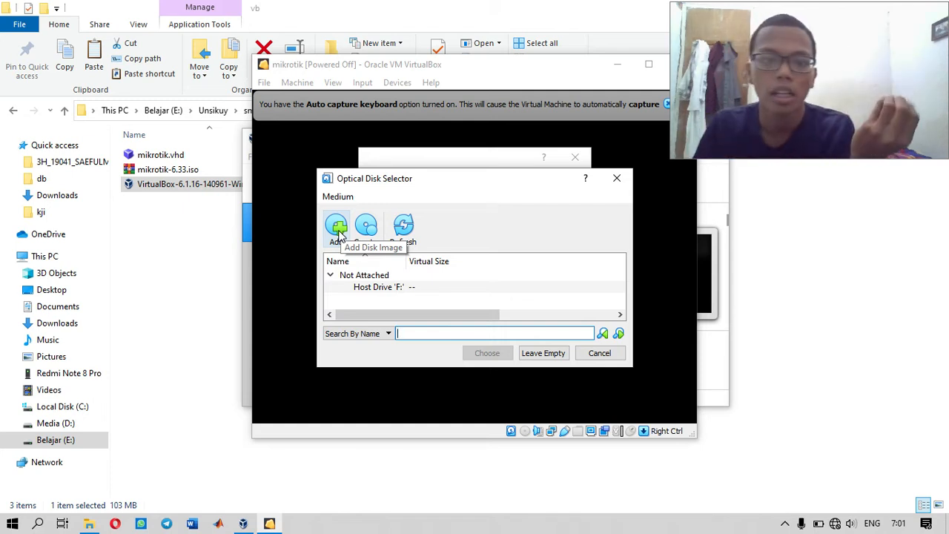
{"action": "left_click", "coordinate": [337, 230]}
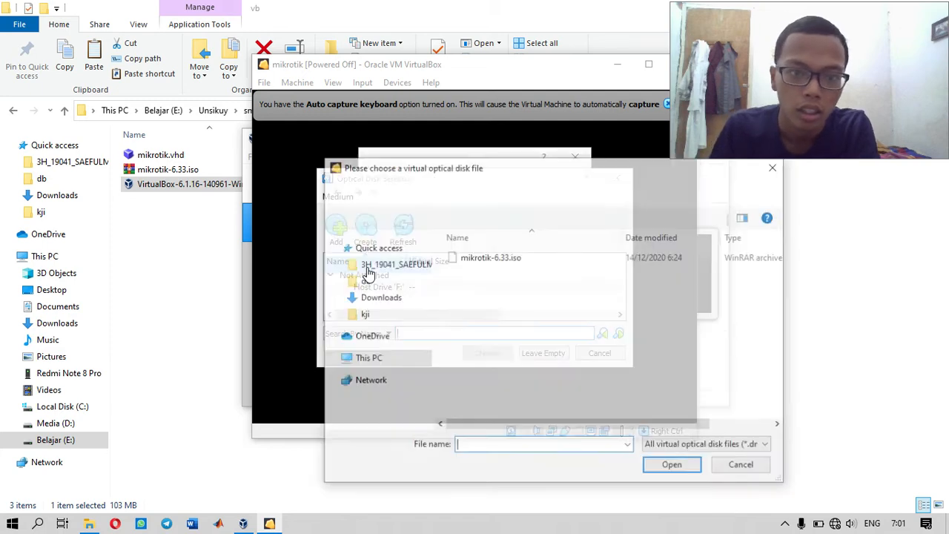
{"action": "left_click", "coordinate": [522, 256]}
{"action": "left_click", "coordinate": [667, 467]}
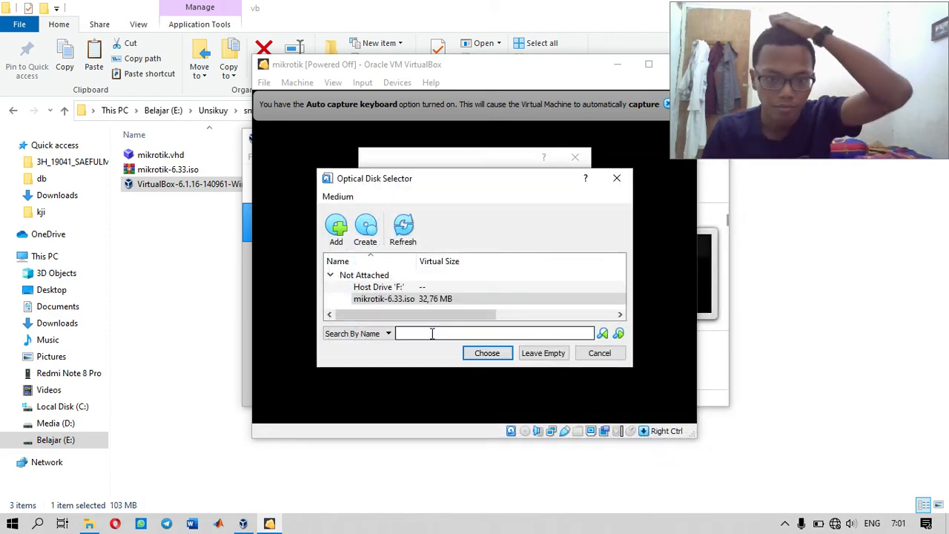
{"action": "left_click", "coordinate": [493, 356]}
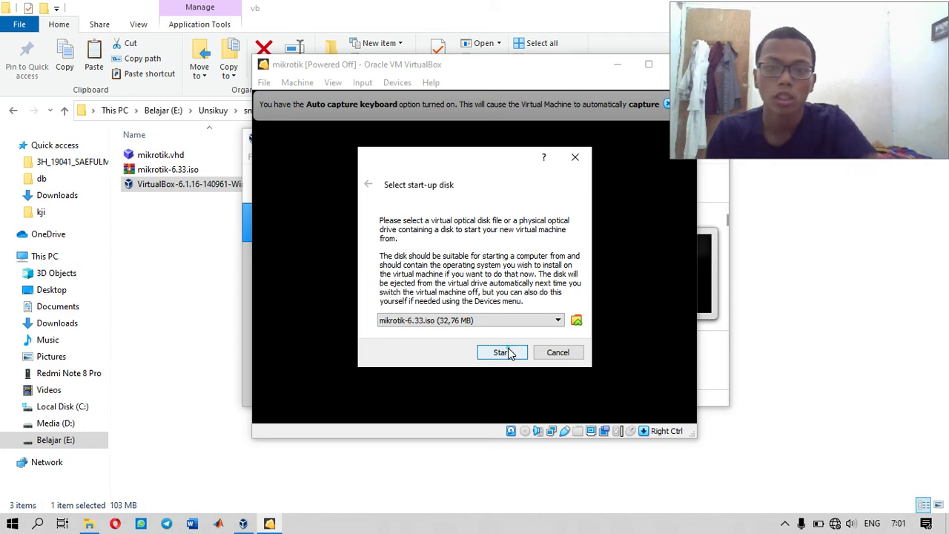
{"action": "left_click", "coordinate": [503, 352]}
Move the running virtual machine's window clear of the webcam area and dismiss its keyboard and mouse notifications.
{"action": "left_click_drag", "start_coordinate": [546, 68], "coordinate": [493, 59]}
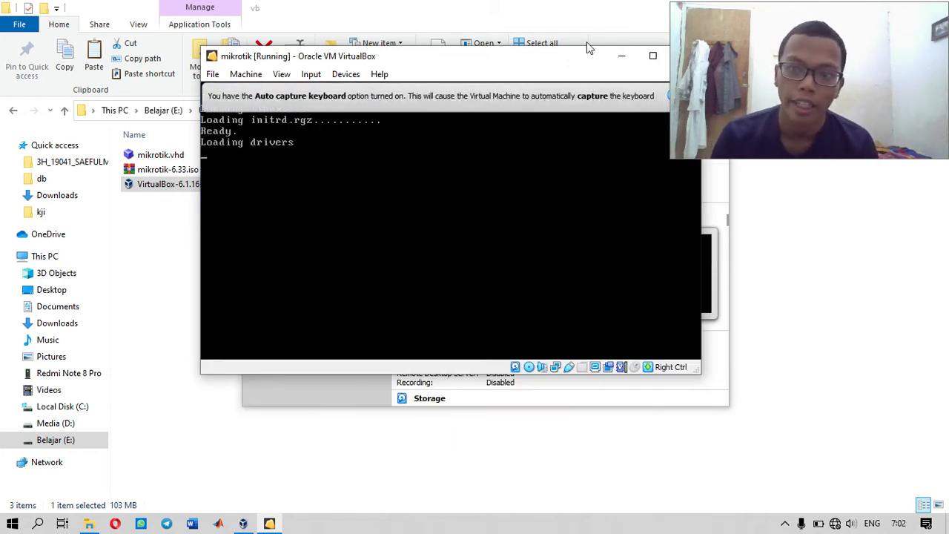
{"action": "left_click_drag", "start_coordinate": [540, 49], "coordinate": [461, 47]}
{"action": "left_click", "coordinate": [593, 95]}
{"action": "left_click", "coordinate": [593, 94]}
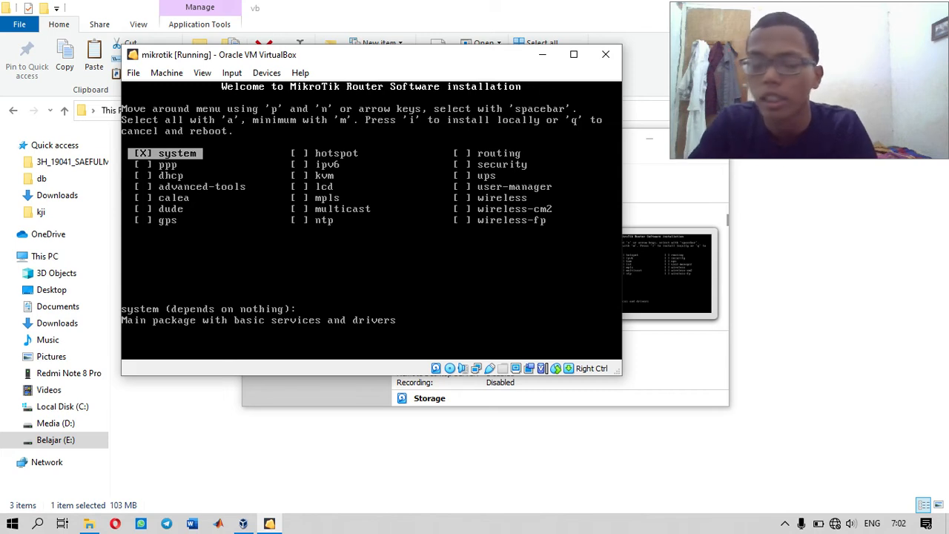
Select all RouterOS packages and install them locally, answering yes to keeping the old configuration and to erasing the disk.
{"action": "key", "text": "a"}
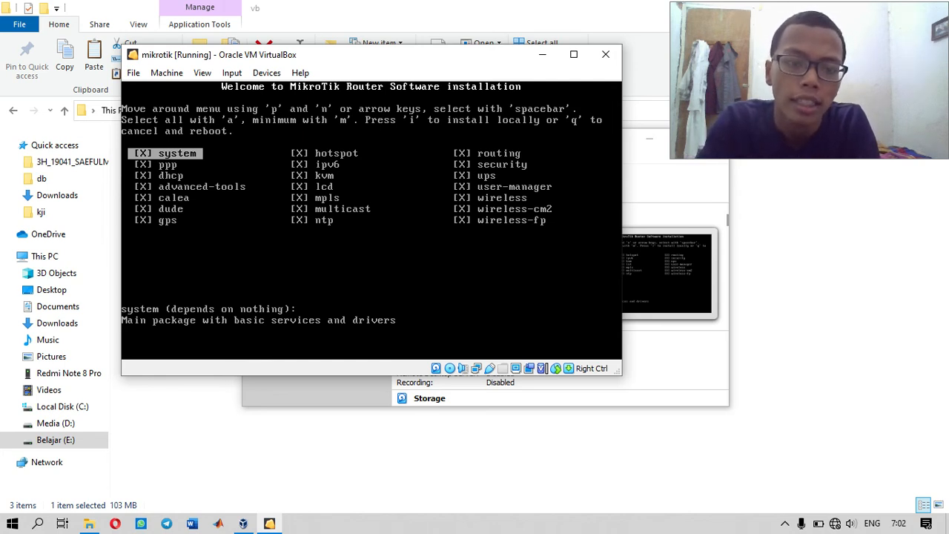
{"action": "key", "text": "i"}
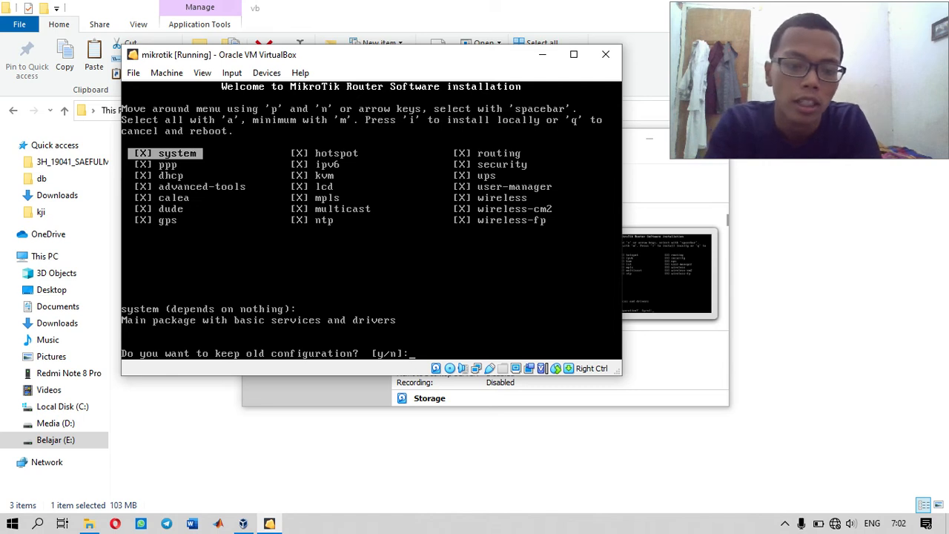
{"action": "key", "text": "y"}
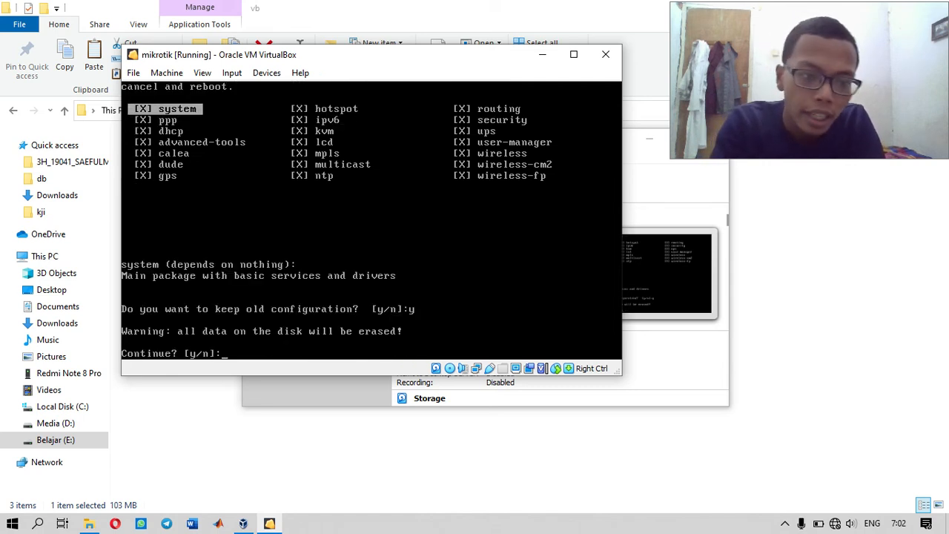
{"action": "key", "text": "y"}
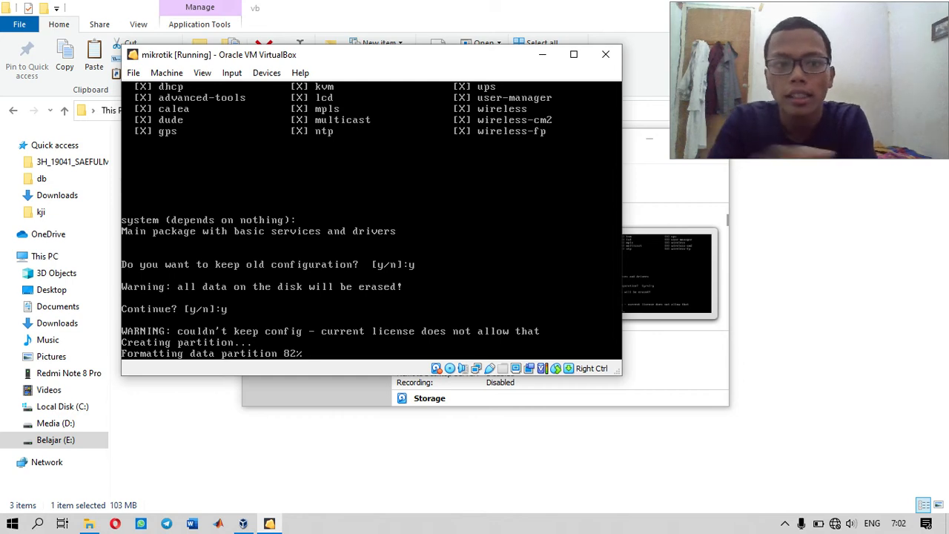
Force-unmount mikrotik-6.33.iso from the virtual optical drive, reboot the virtual machine and dismiss the mouse integration notification.
{"action": "left_click", "coordinate": [267, 72]}
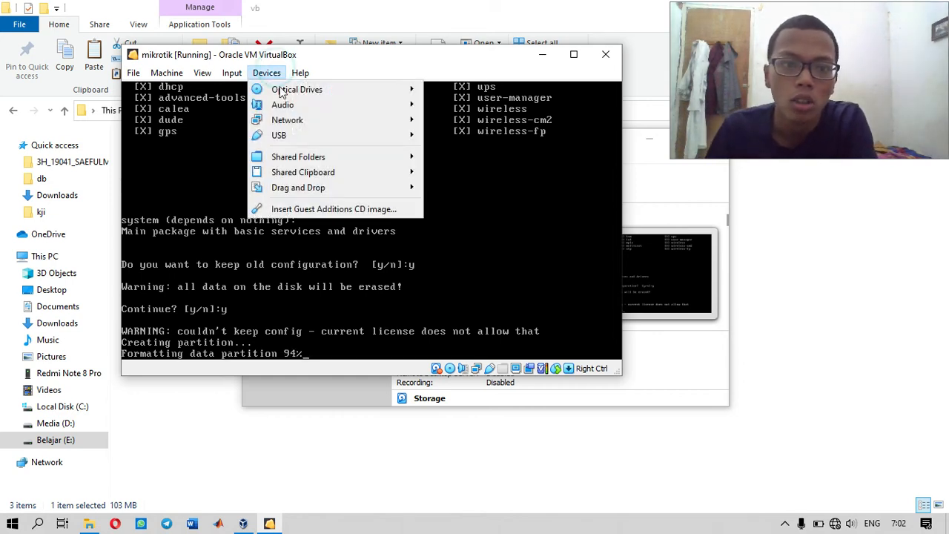
{"action": "mouse_move", "coordinate": [308, 96]}
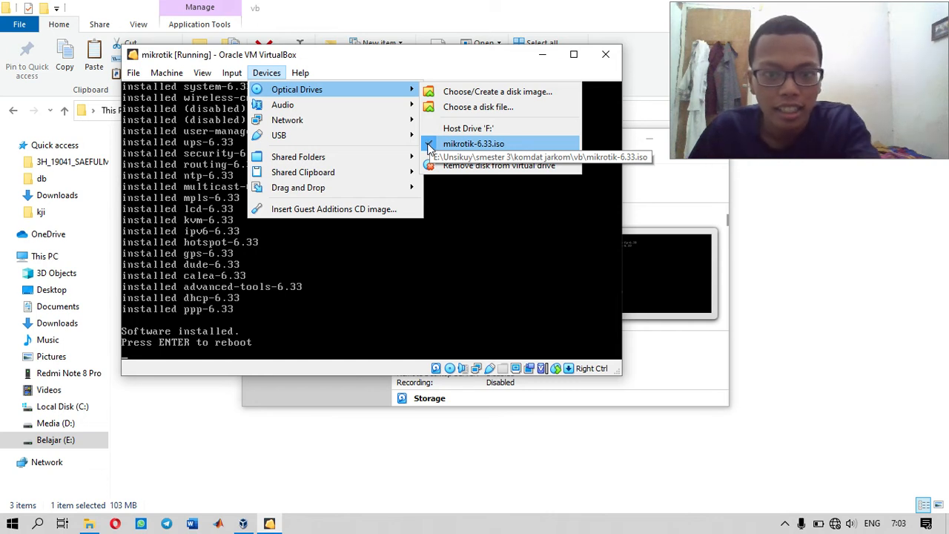
{"action": "left_click", "coordinate": [428, 146]}
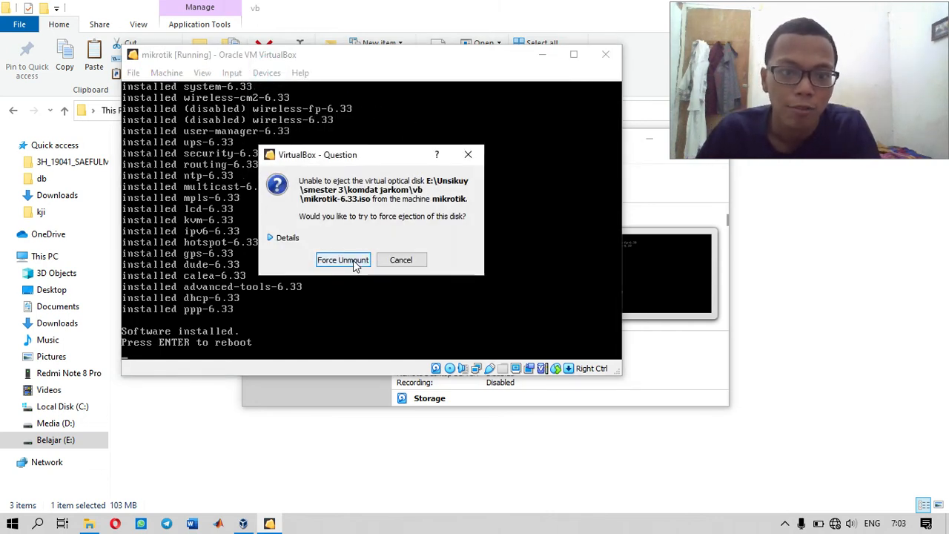
{"action": "left_click", "coordinate": [355, 262]}
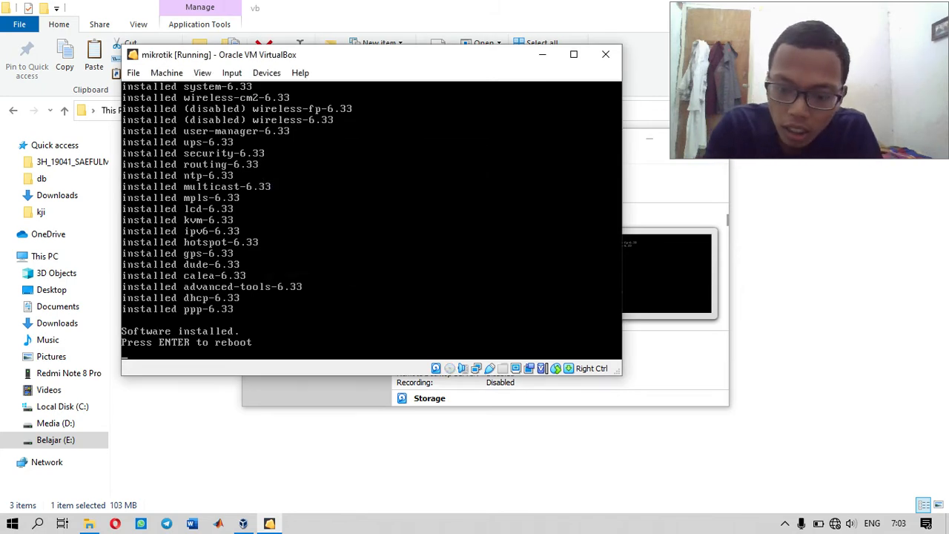
{"action": "key", "text": "Return"}
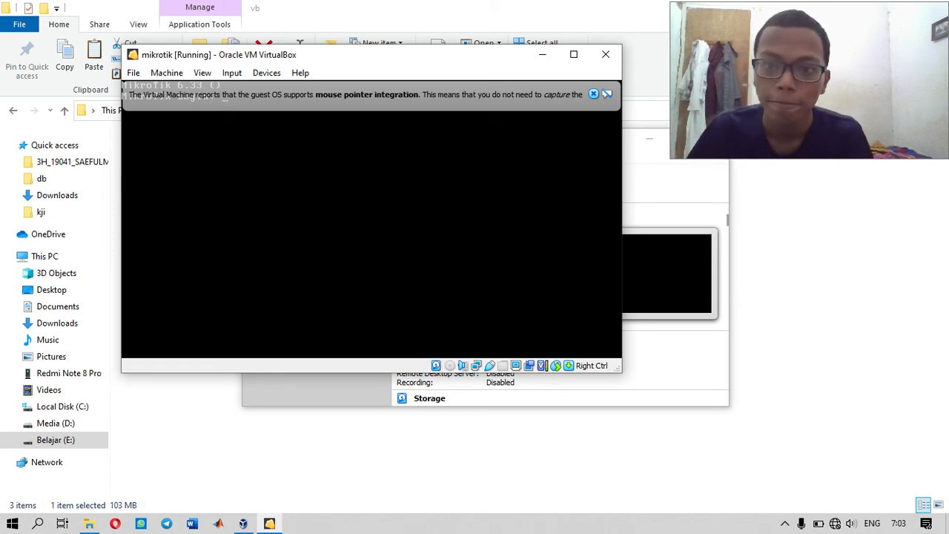
{"action": "left_click", "coordinate": [593, 94]}
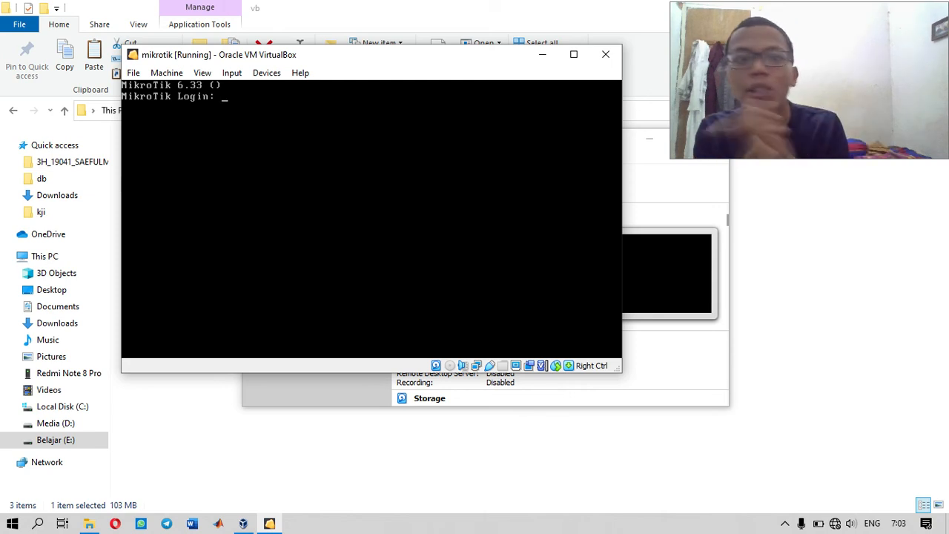
Log in to MikroTik as admin with the password left empty, decline viewing the software license and continue to the command prompt.
{"action": "type", "text": "admin"}
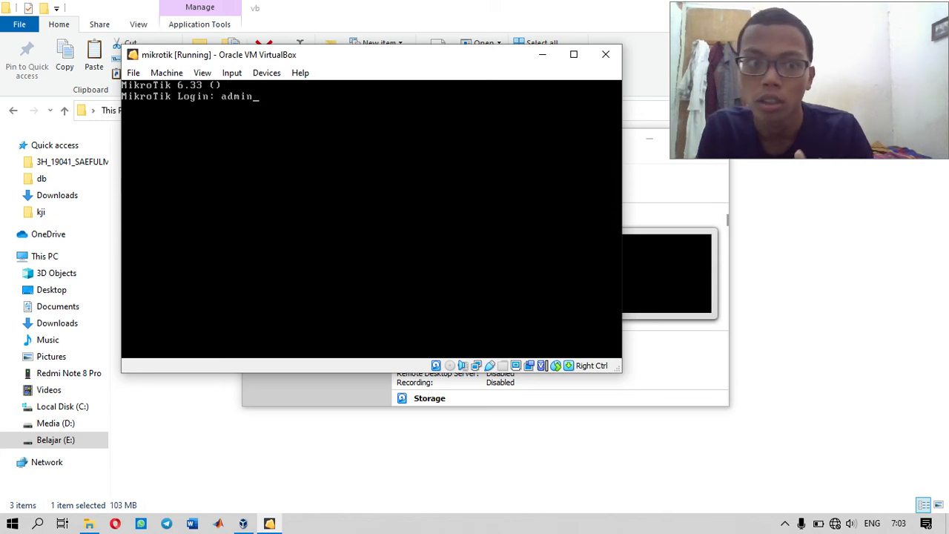
{"action": "key", "text": "Return"}
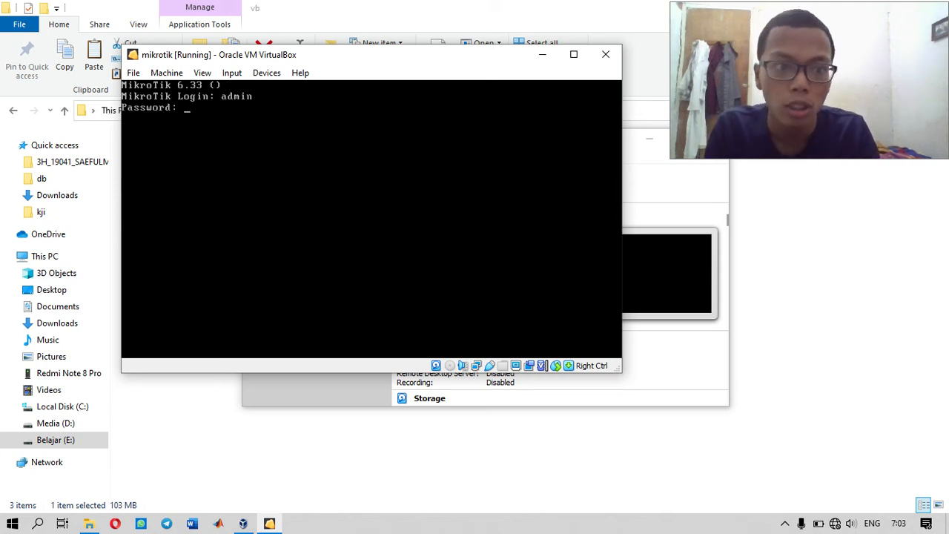
{"action": "key", "text": "Return"}
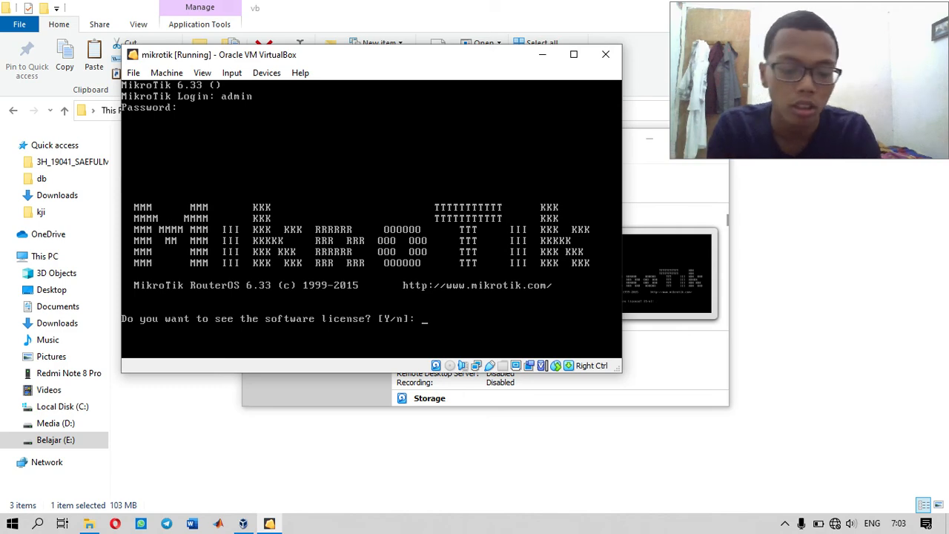
{"action": "type", "text": "n"}
{"action": "key", "text": "Return"}
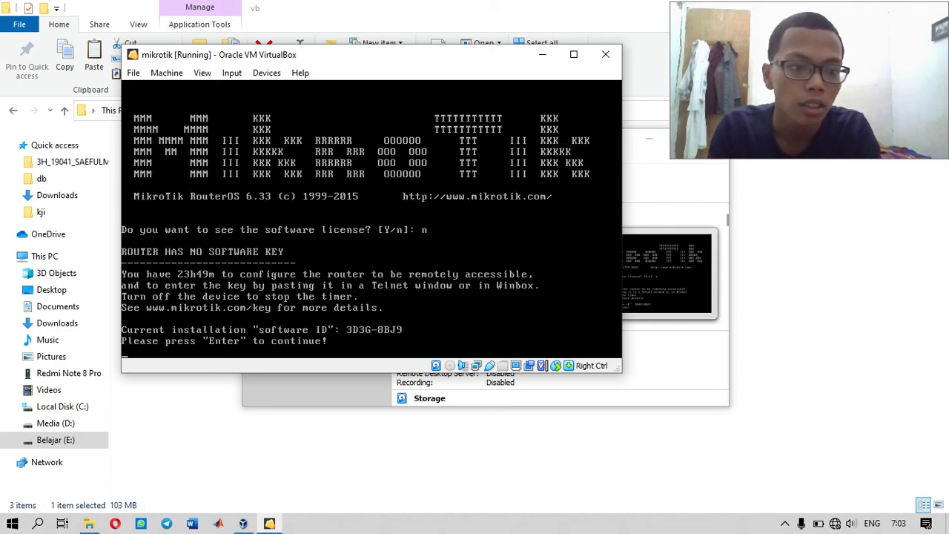
{"action": "key", "text": "Return"}
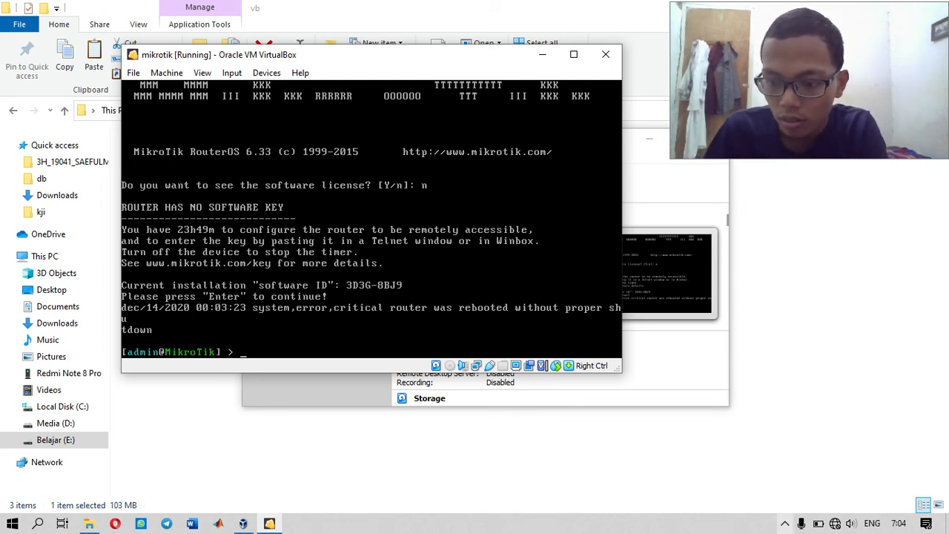
{"action": "left_click", "coordinate": [783, 524]}
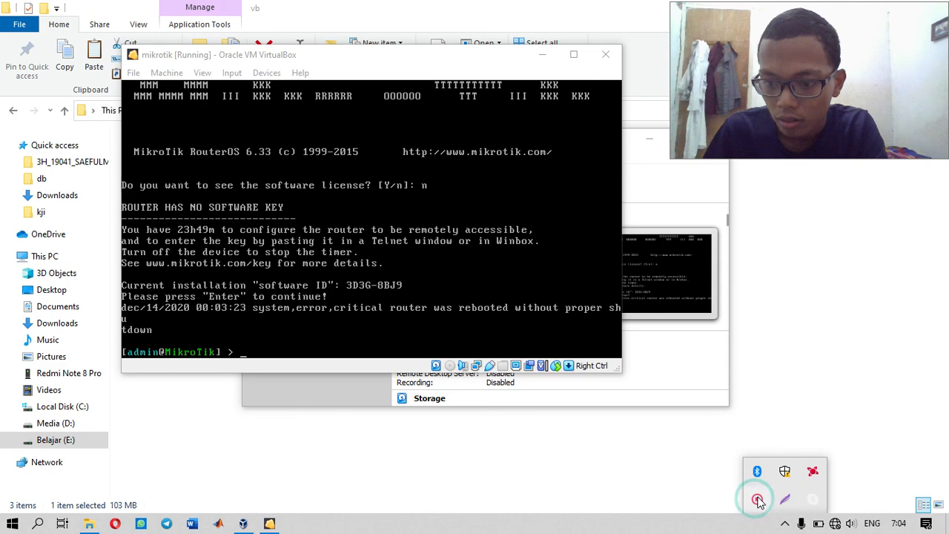
{"action": "right_click", "coordinate": [758, 499]}
{"action": "left_click", "coordinate": [771, 507]}
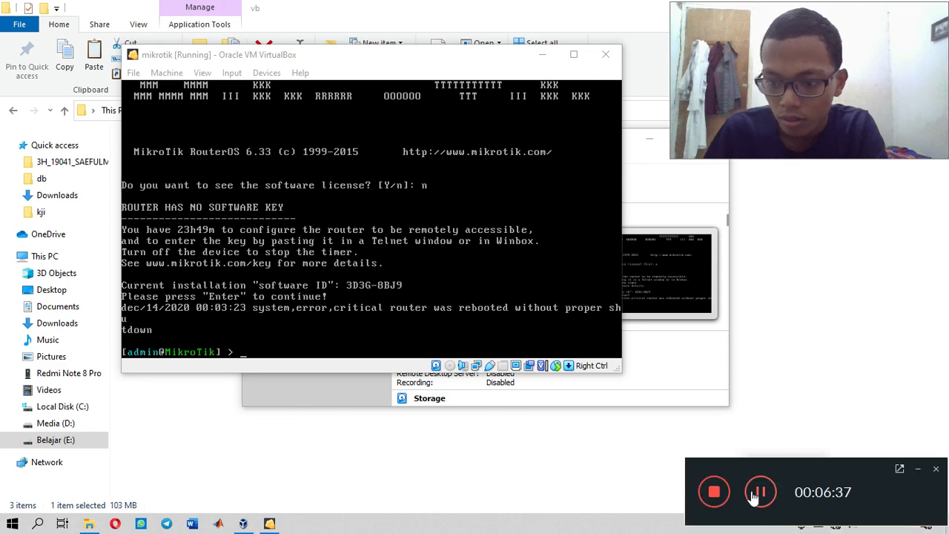